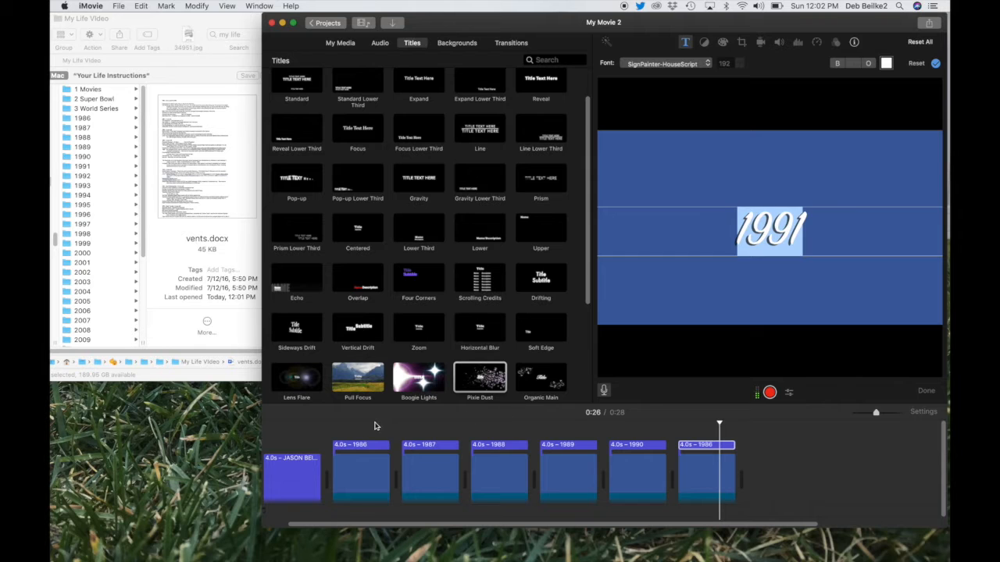
Switch to Finder and open the Used folder inside the 1986 Pictures folder
scroll(111, 243, up, 1)
scroll(102, 203, down, 1)
click(88, 119)
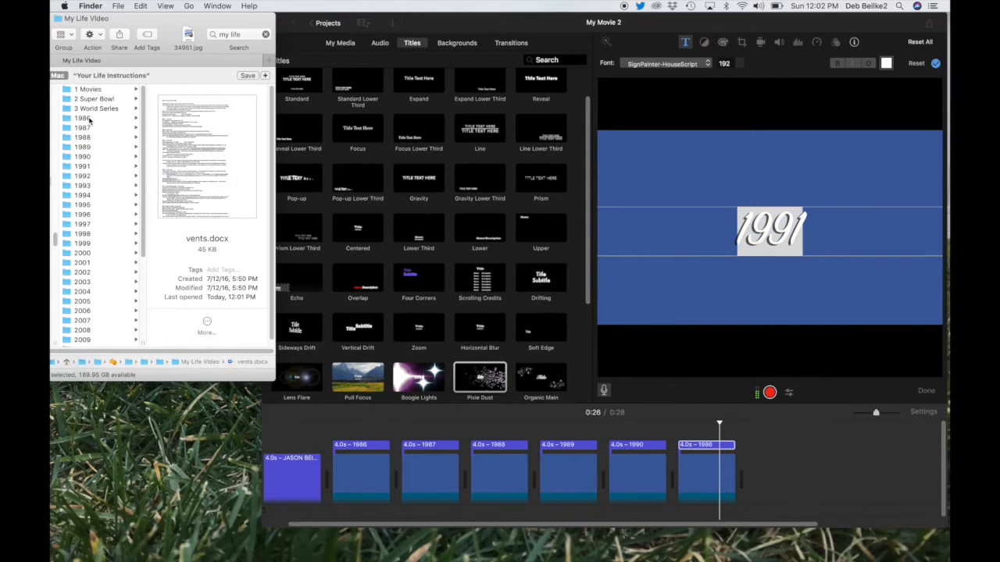
click(88, 119)
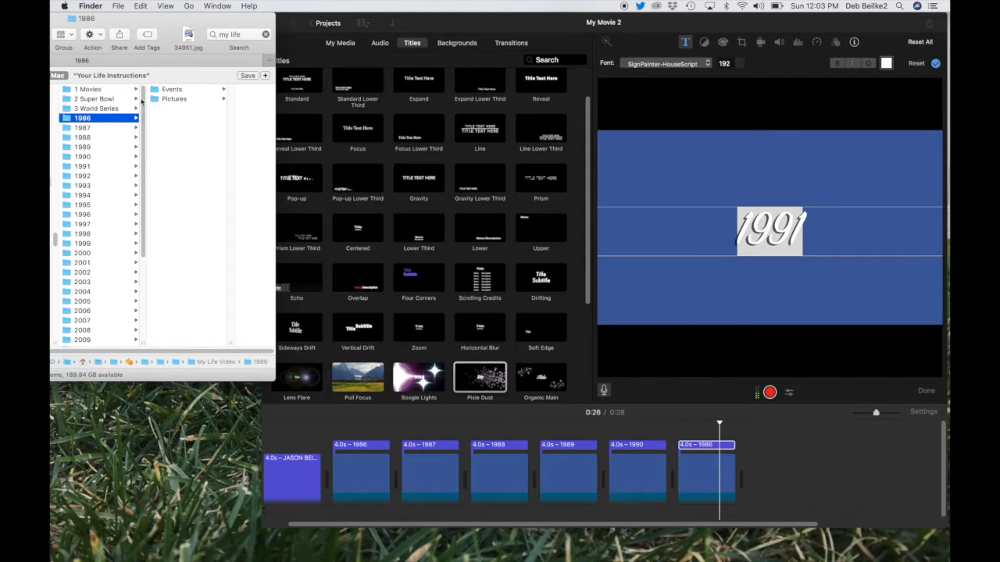
click(171, 100)
click(206, 101)
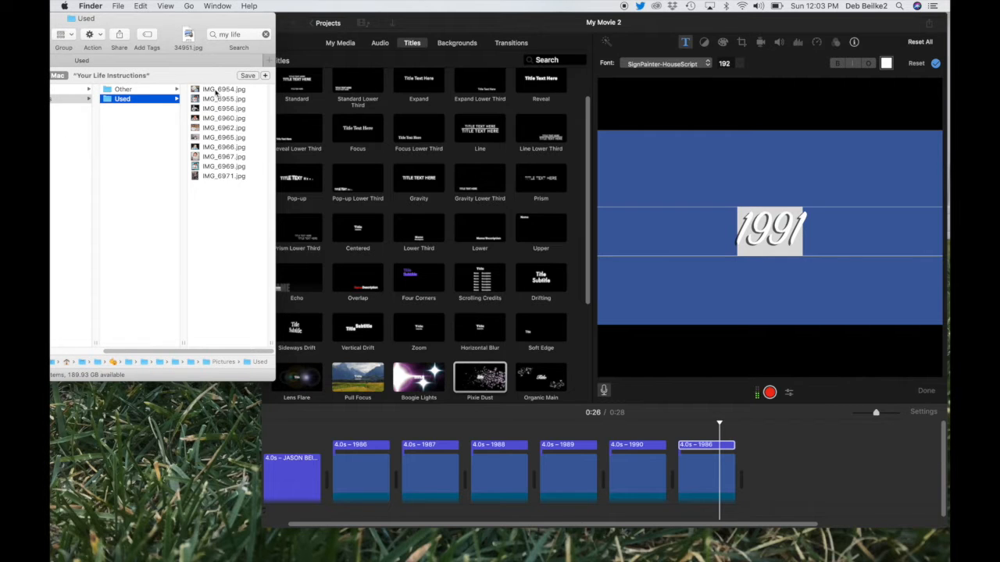
Insert IMG_6955.jpg and IMG_6956.jpg, in that order, into the iMovie timeline between the 1986 and 1987 title clips
click(219, 89)
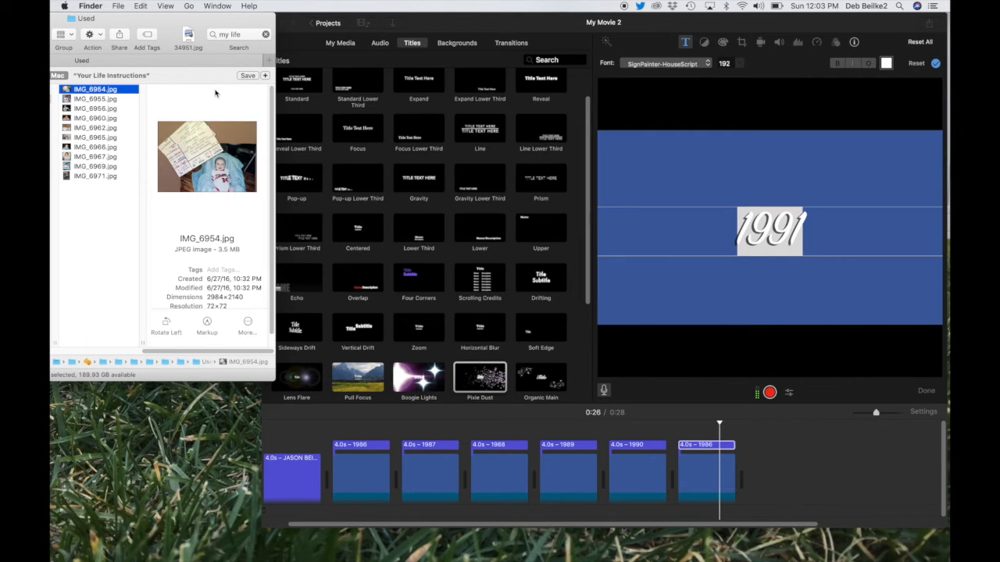
click(83, 100)
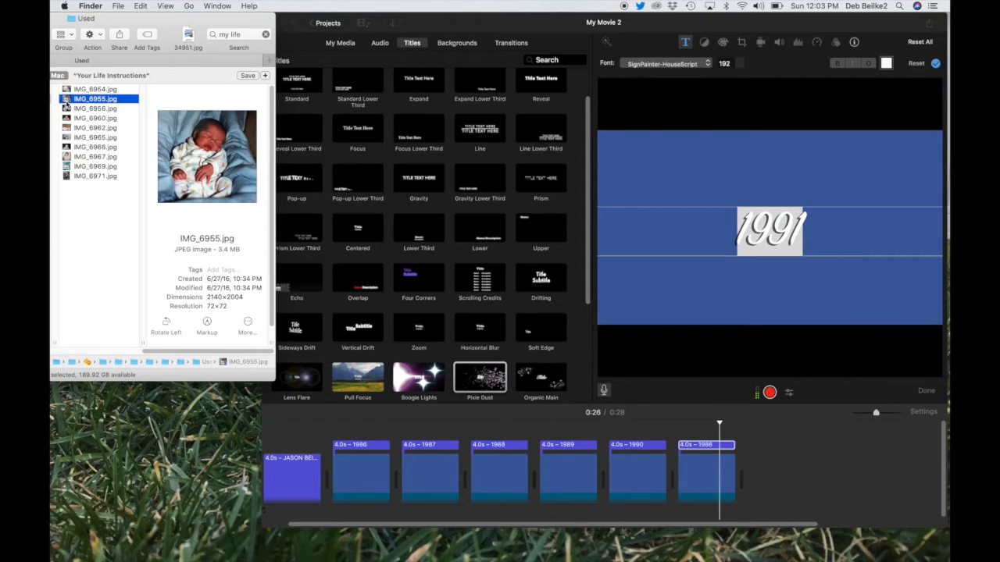
drag(67, 101, 395, 462)
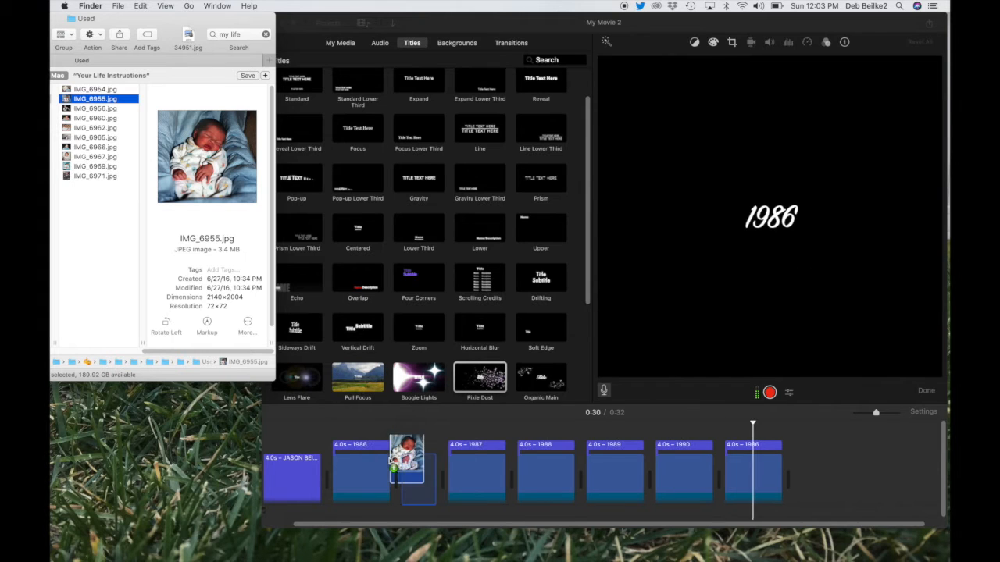
click(88, 110)
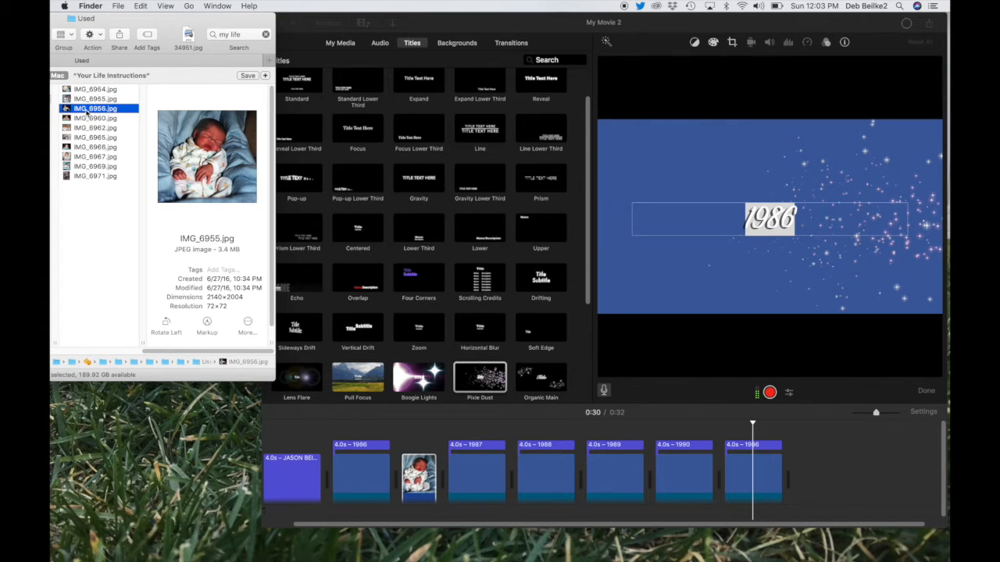
drag(70, 111, 437, 468)
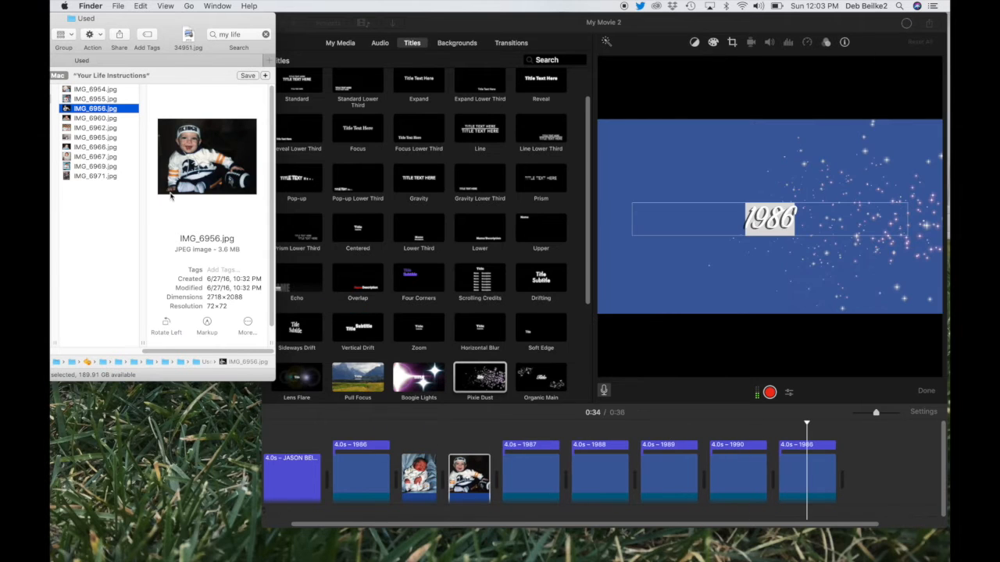
Insert IMG_6954.jpg into the timeline between the two photos already placed after the 1986 title
click(84, 156)
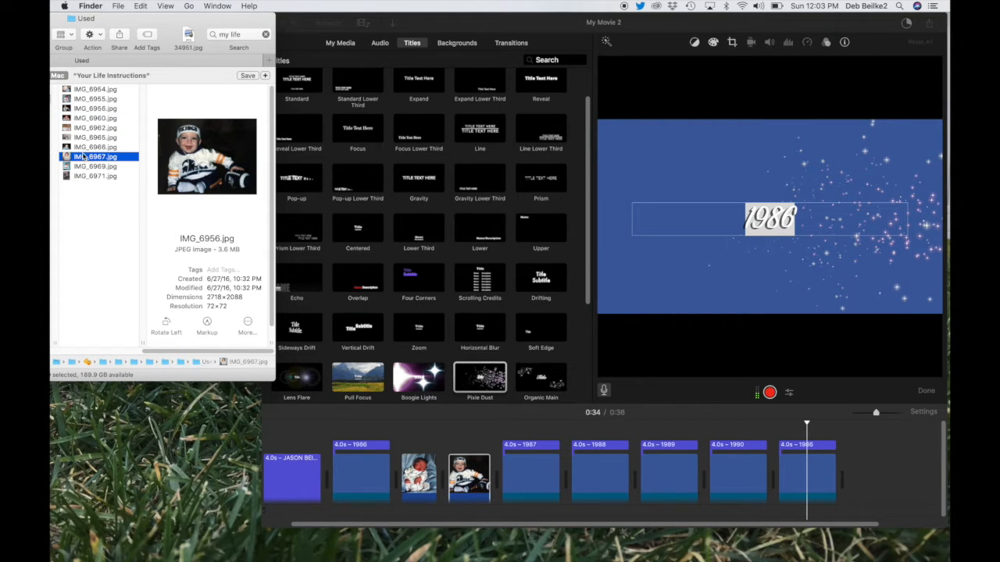
click(82, 138)
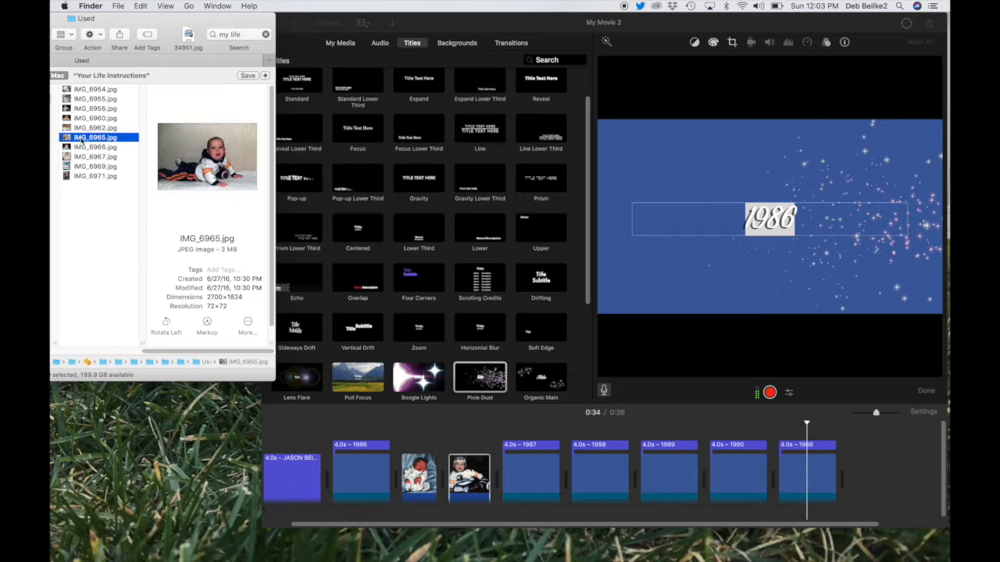
click(86, 90)
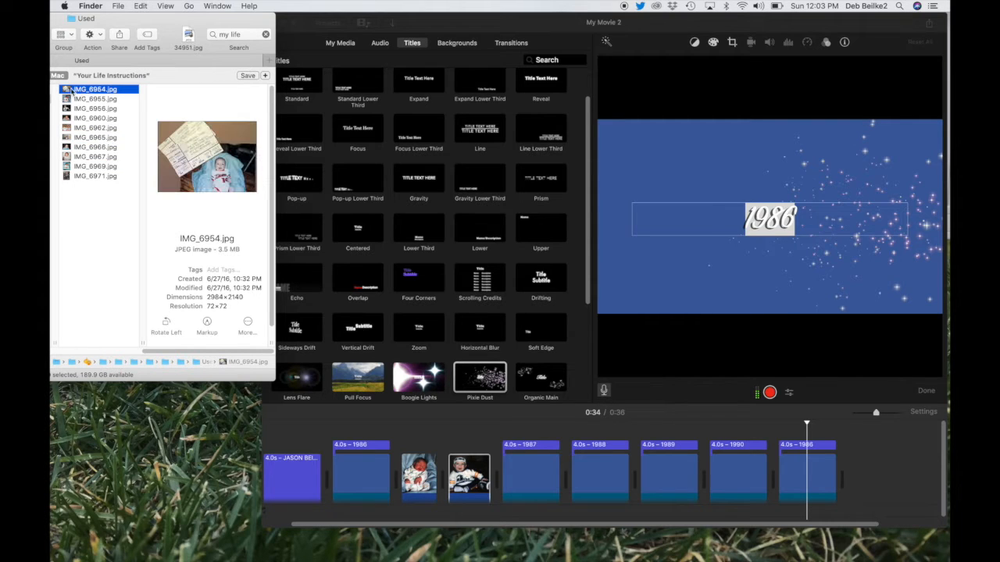
drag(71, 91, 466, 511)
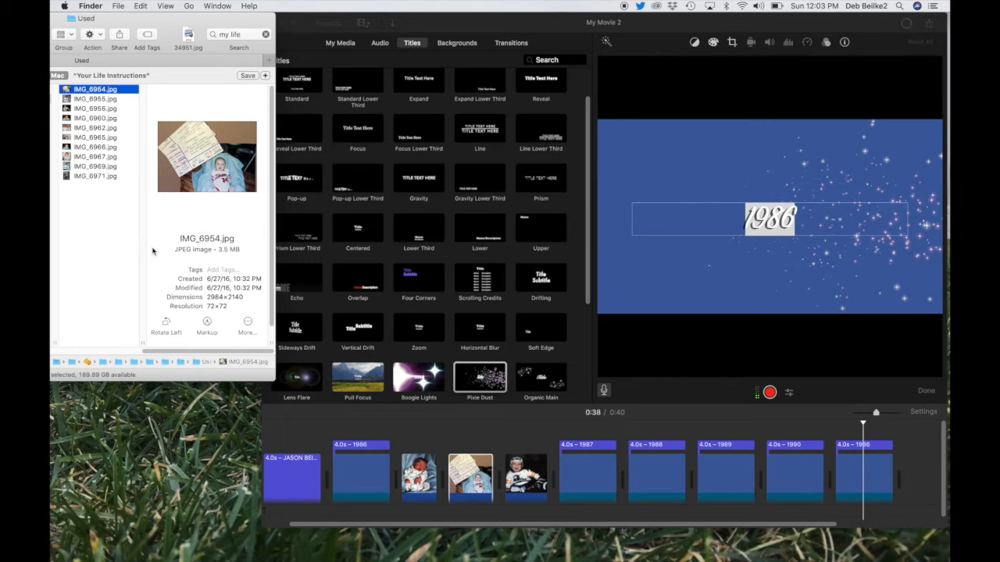
Preview IMG_6971.jpg in the folder and the first photo after the 1986 title in the timeline
click(93, 176)
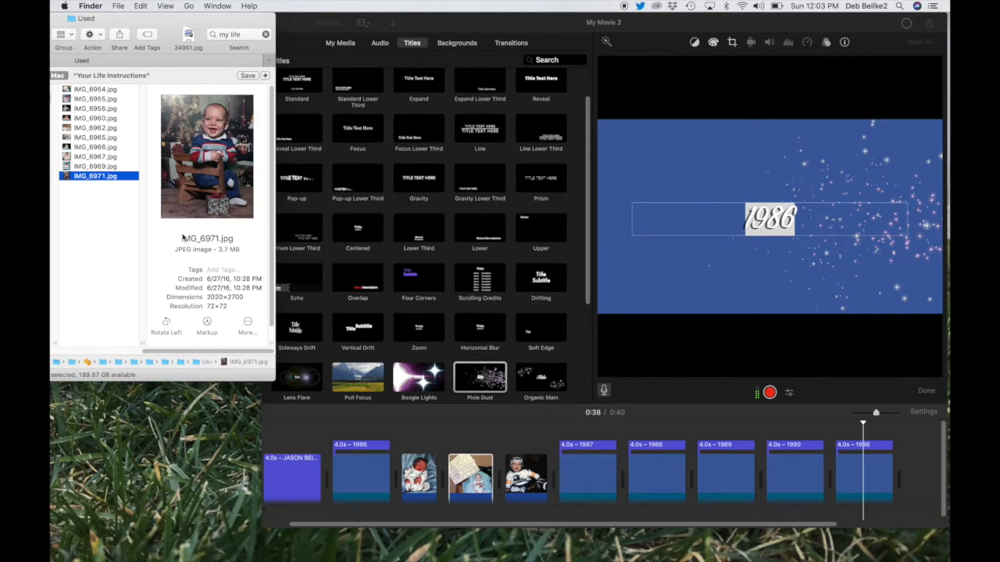
click(418, 474)
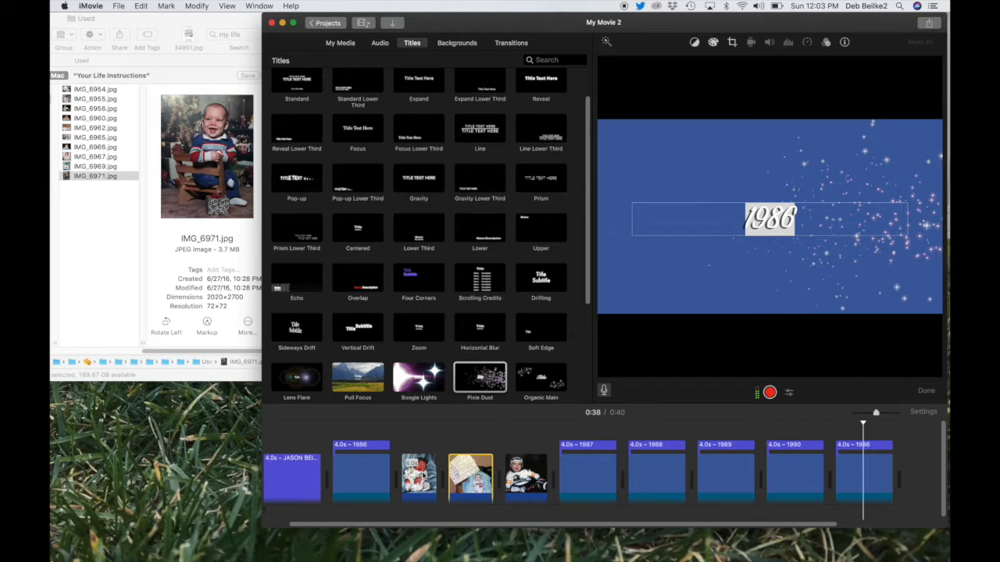
click(424, 460)
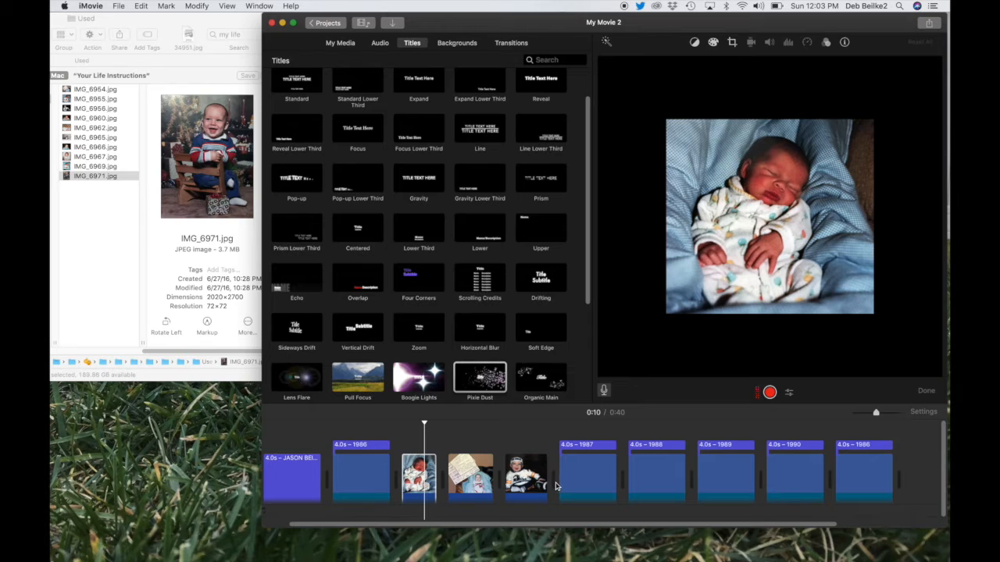
Open the 1986 Events folder and insert challenger.jpg into the timeline between the last 1986 photo and the 1987 title
scroll(111, 203, left, 5)
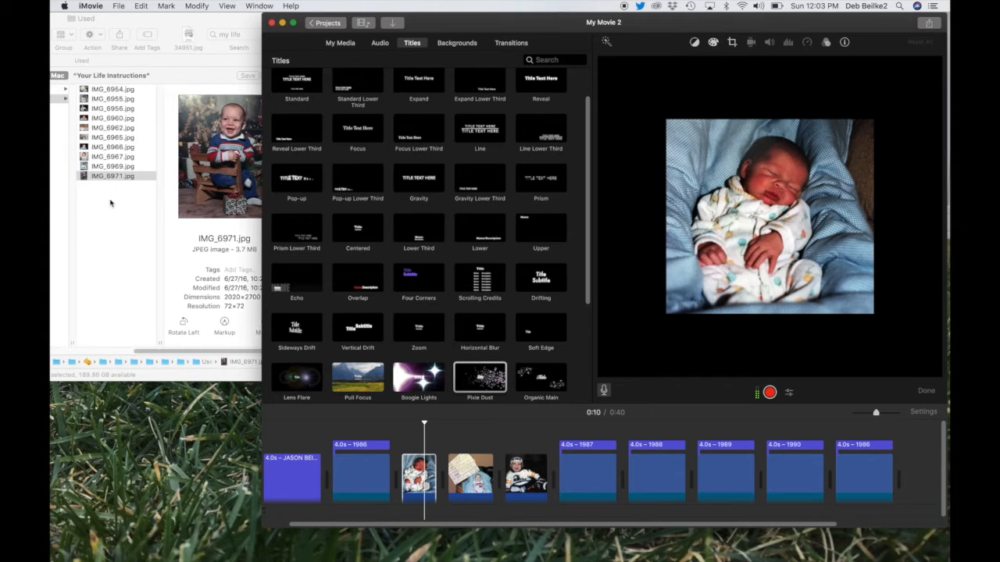
click(114, 90)
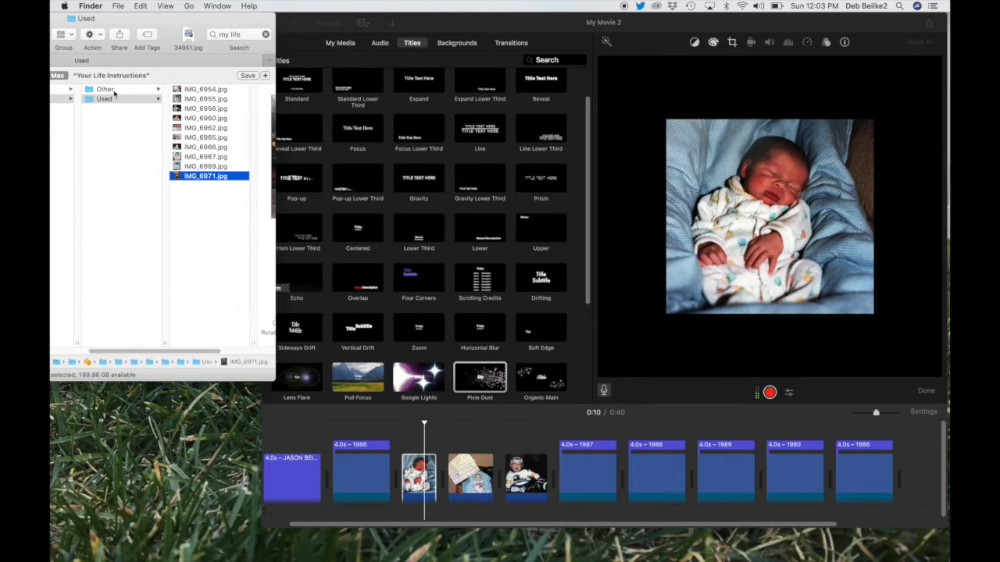
scroll(114, 92, left, 3)
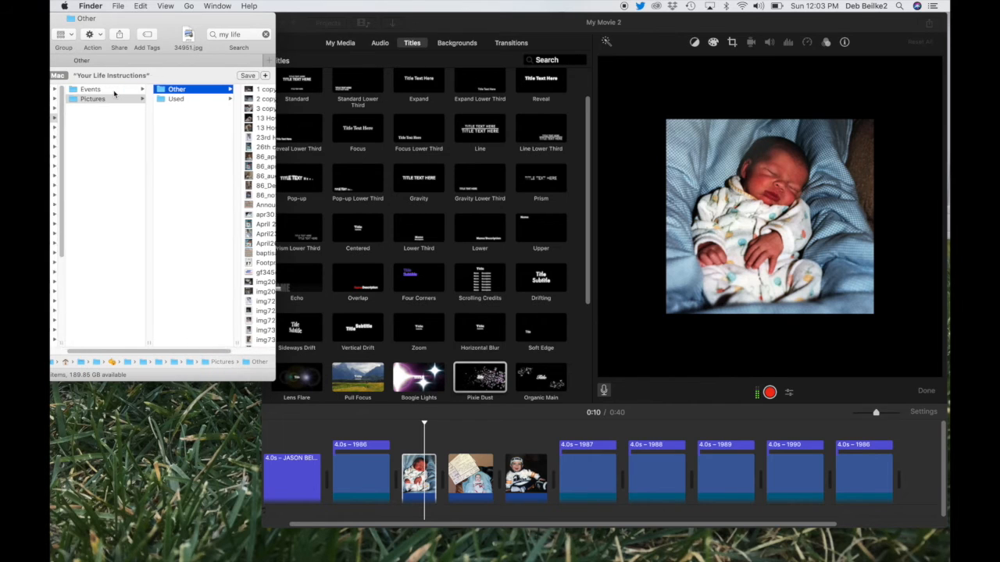
click(114, 90)
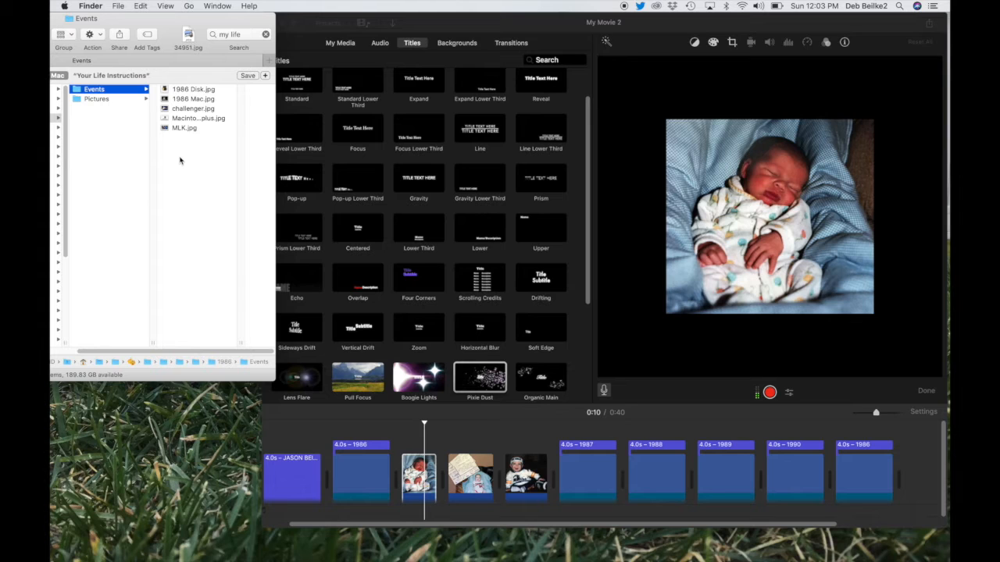
click(184, 108)
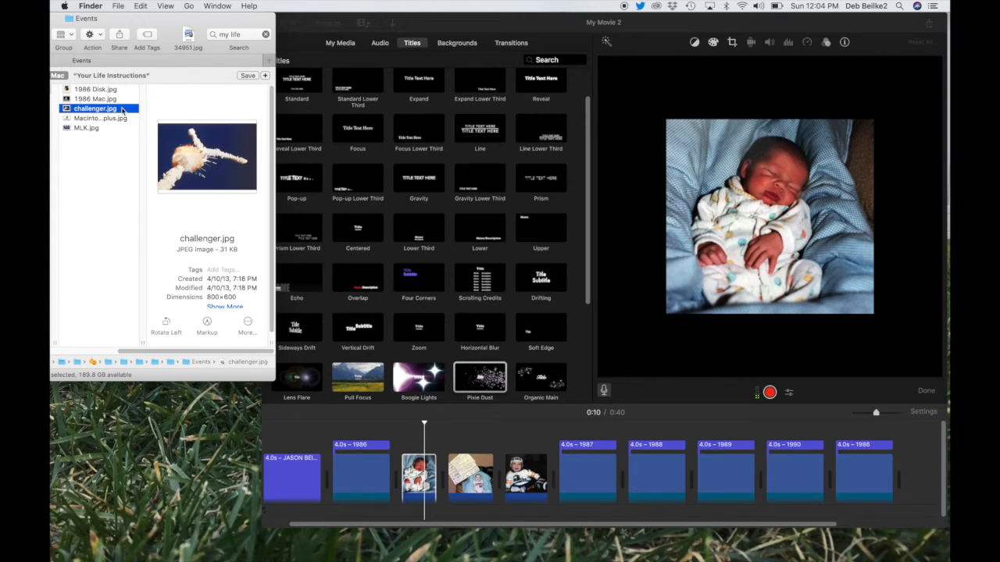
drag(76, 113, 561, 459)
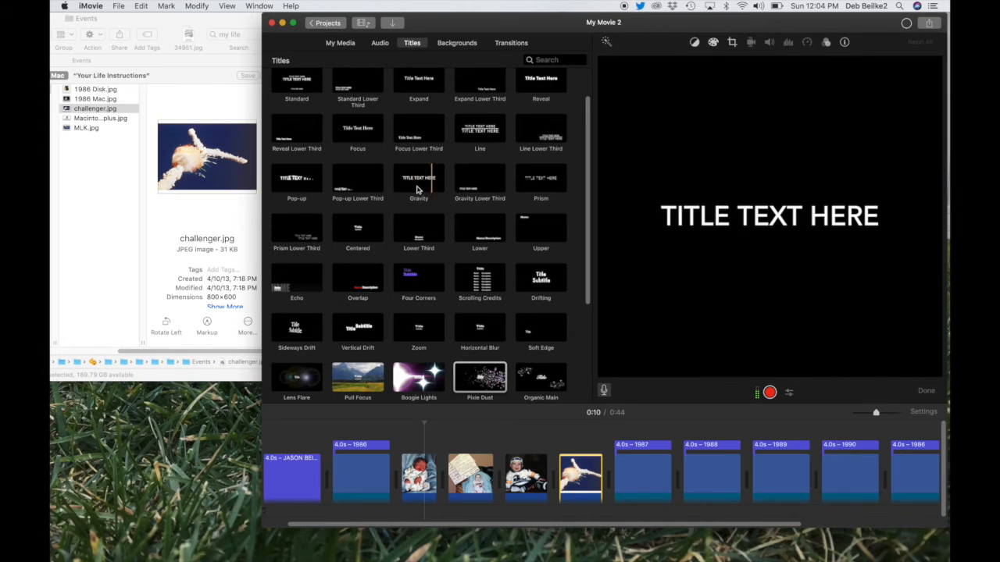
Add a Soft Bar - Black title over the Challenger photo in the timeline
scroll(357, 322, down, 5)
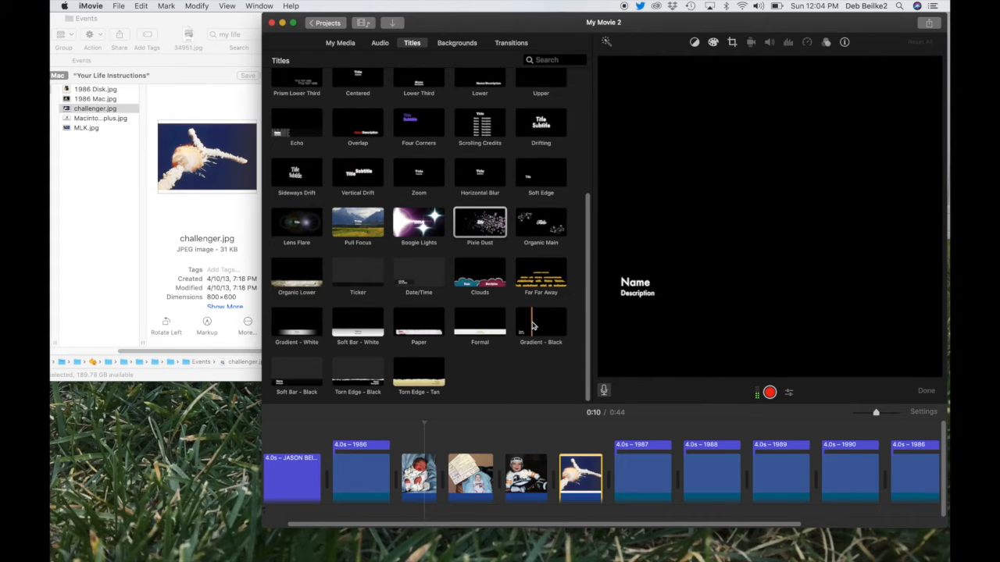
click(308, 370)
drag(308, 370, 567, 431)
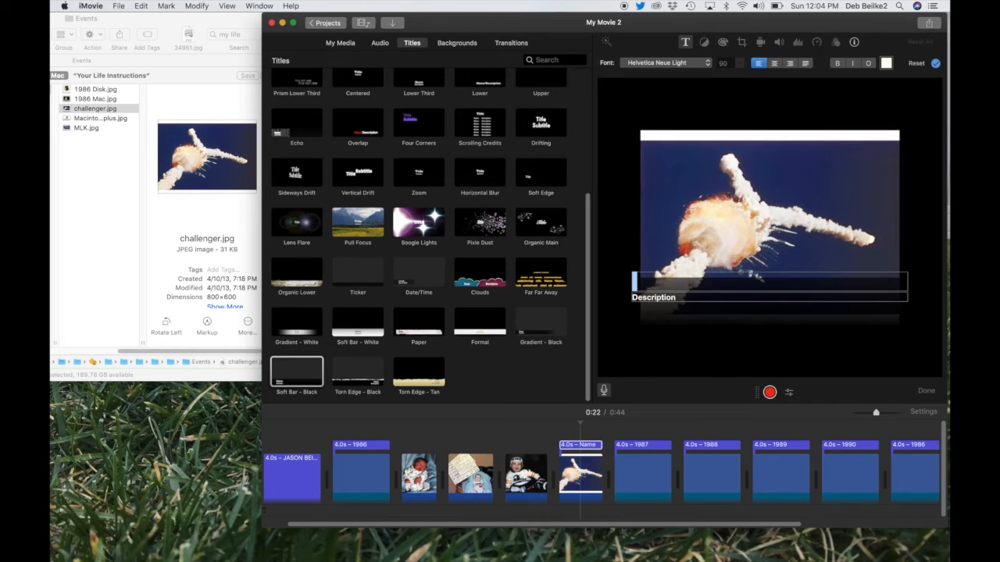
Set the Challenger title to "Challenger Space Shuttle Disaster" with the description "Broke into pieces only 73 seconds into flight", and play it back
text(Challenger Space )
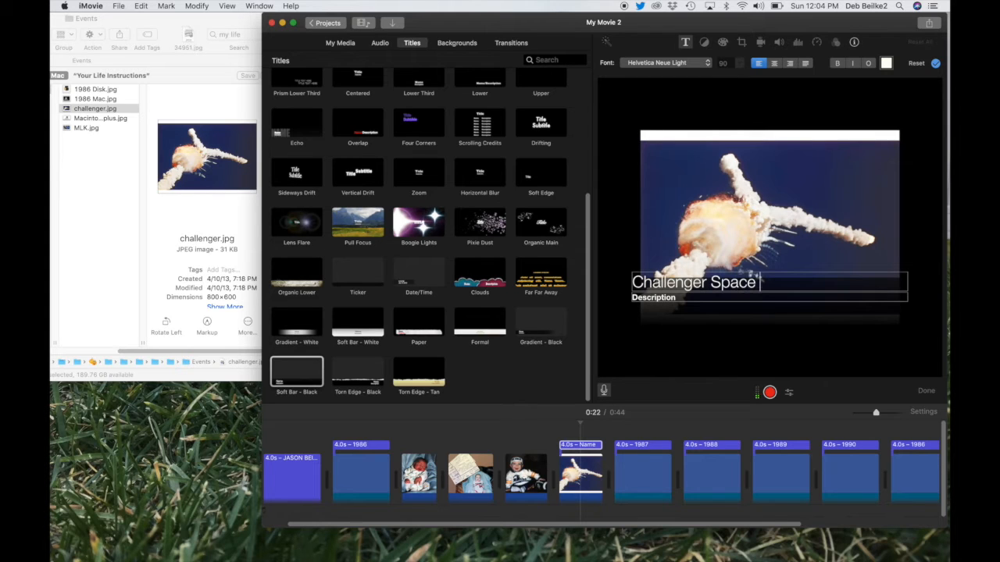
text(Shuttle Dis)
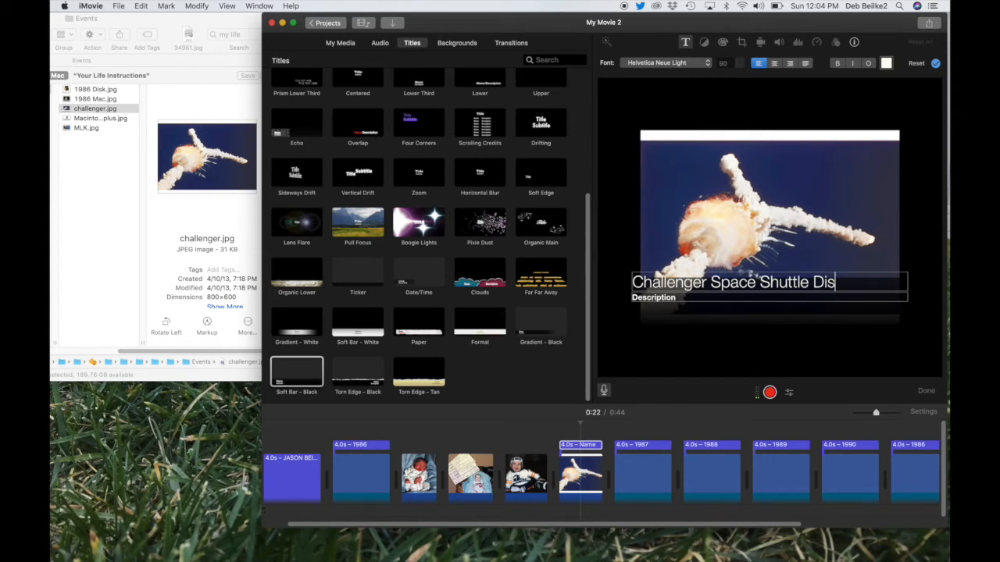
text(aster)
key(Tab)
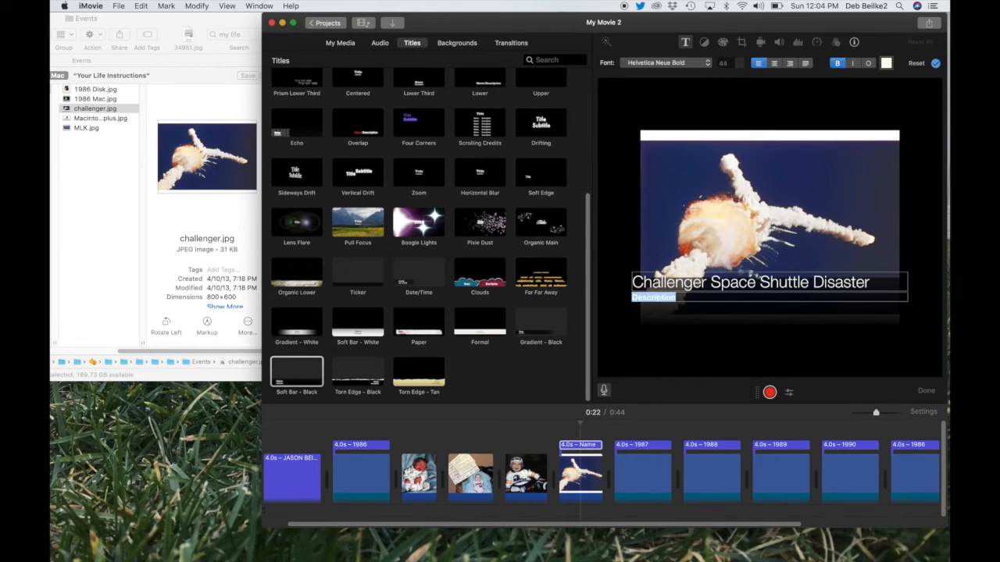
text(Broke into pieces only 73 seconds into)
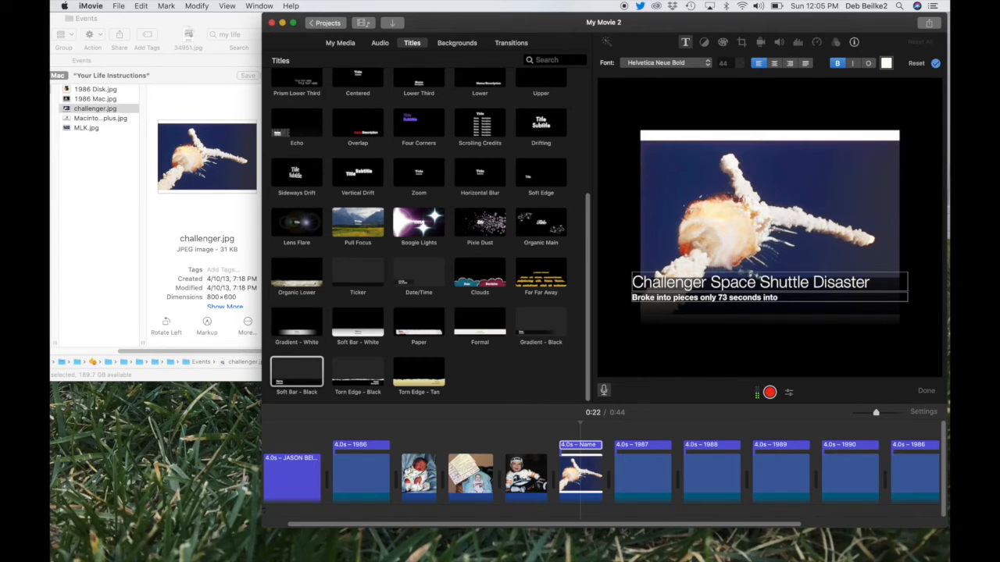
text(ight)
key(super+a)
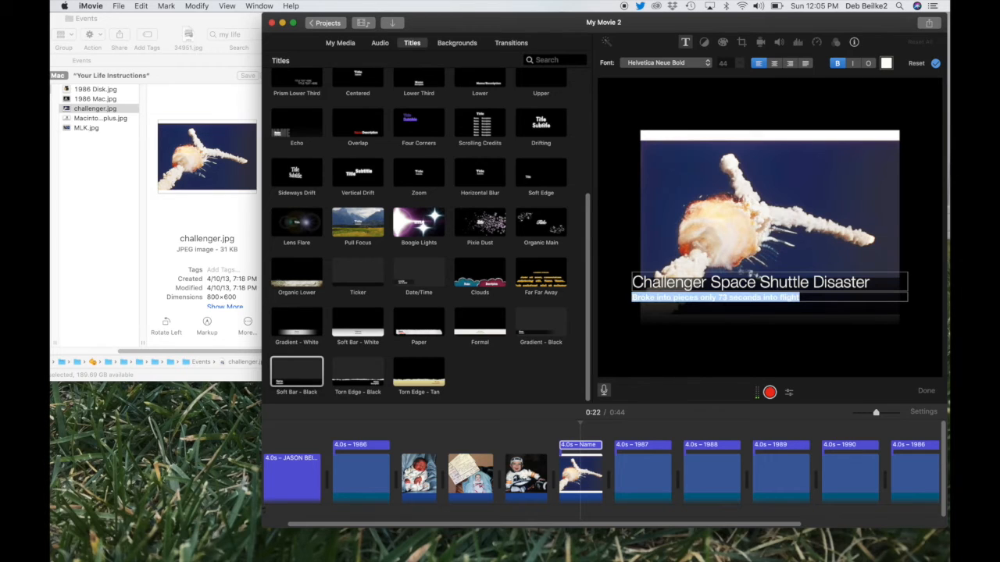
click(548, 446)
key(space)
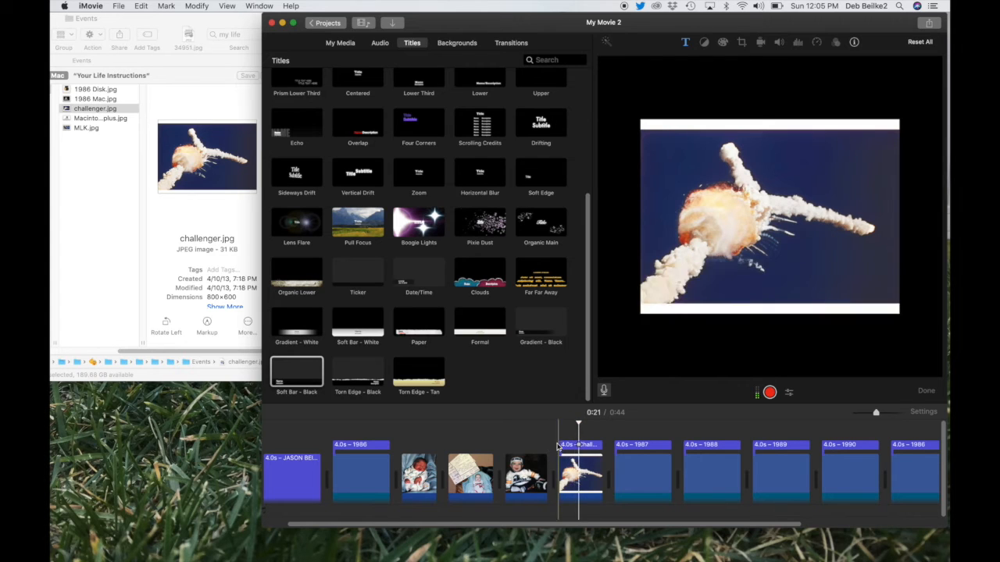
Set the Challenger photo's cropping style to Crop to Fill and apply it
click(584, 466)
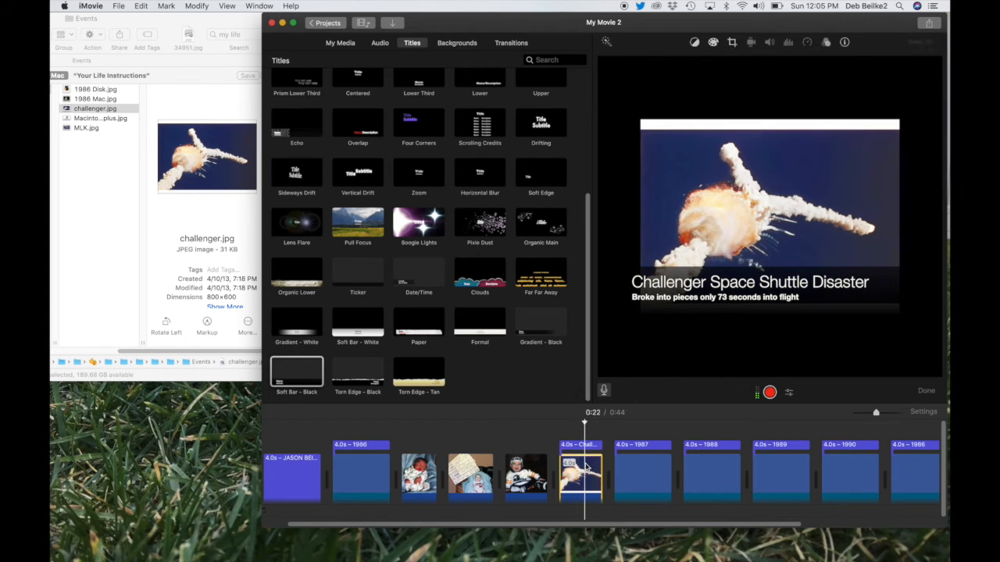
click(732, 44)
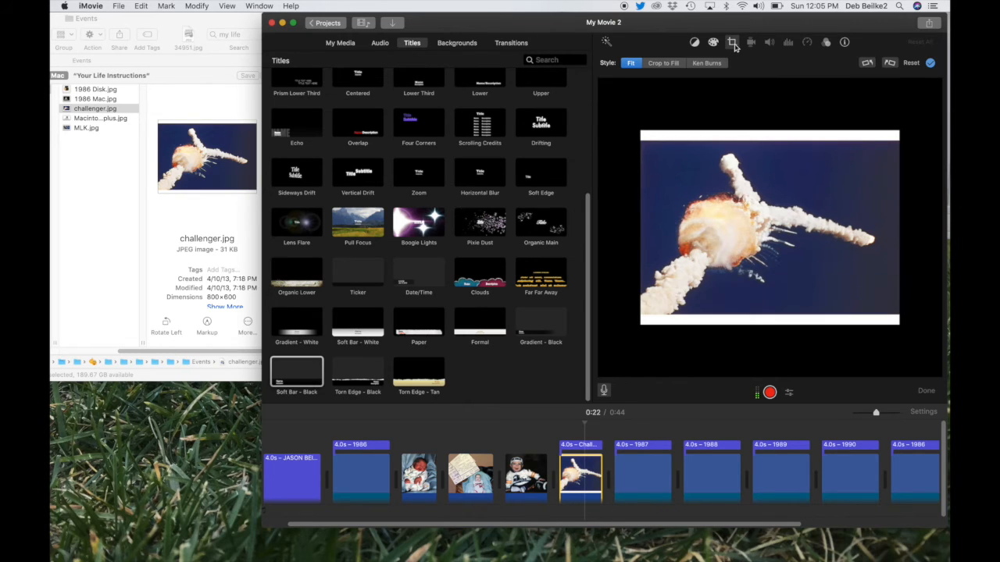
click(665, 63)
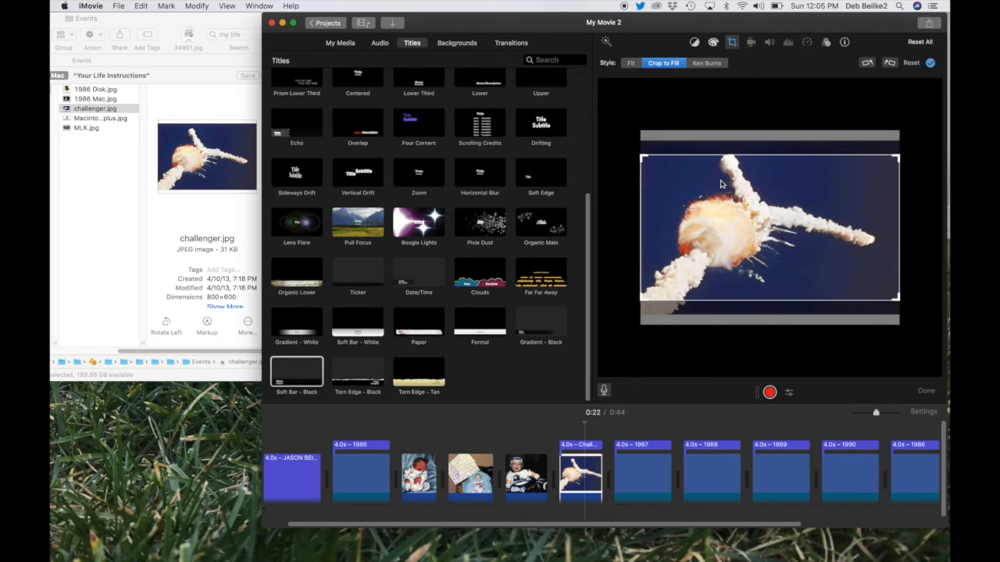
key(Return)
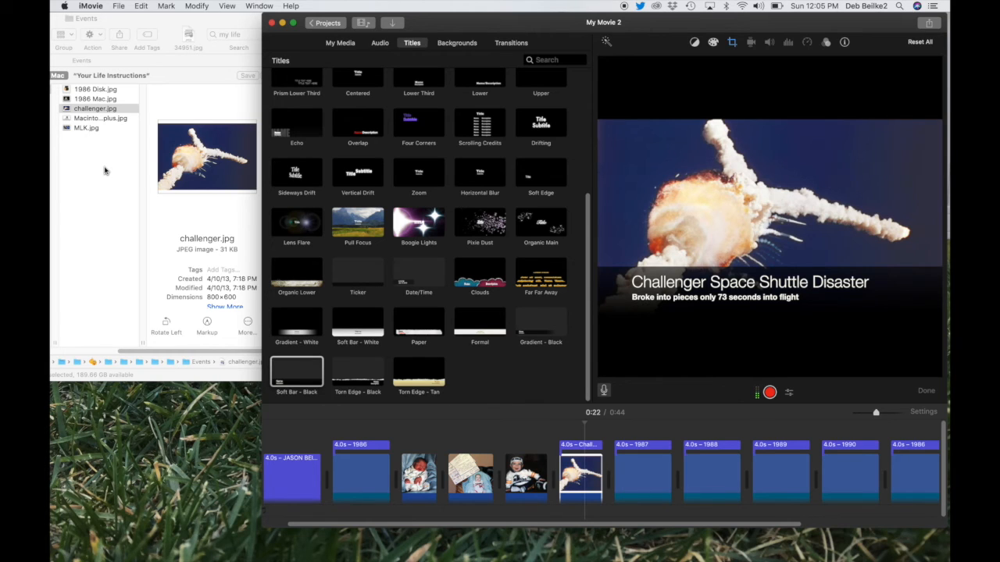
Insert 1986 Mac.jpg from the Events folder into the timeline after the Challenger photo
click(107, 107)
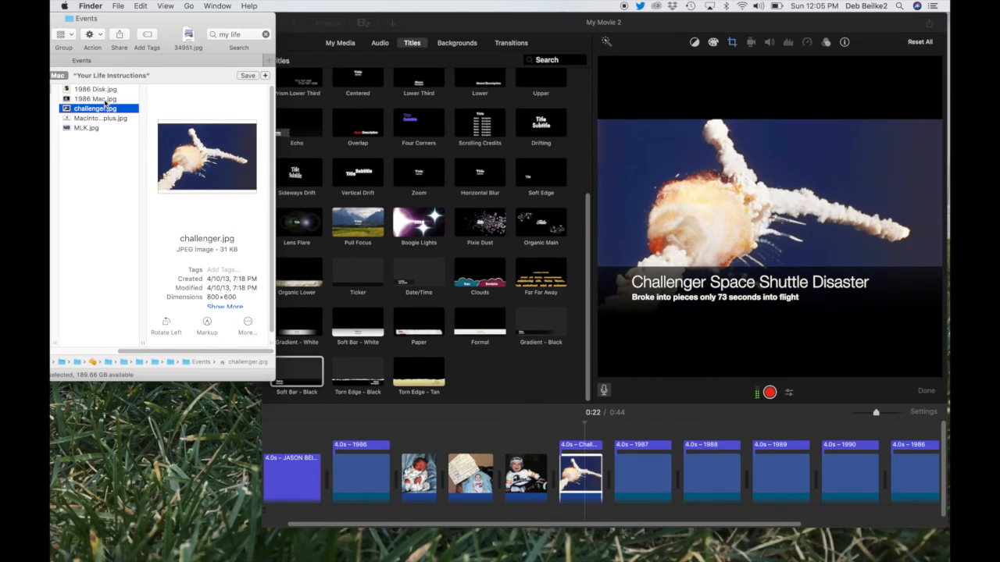
drag(105, 100, 584, 436)
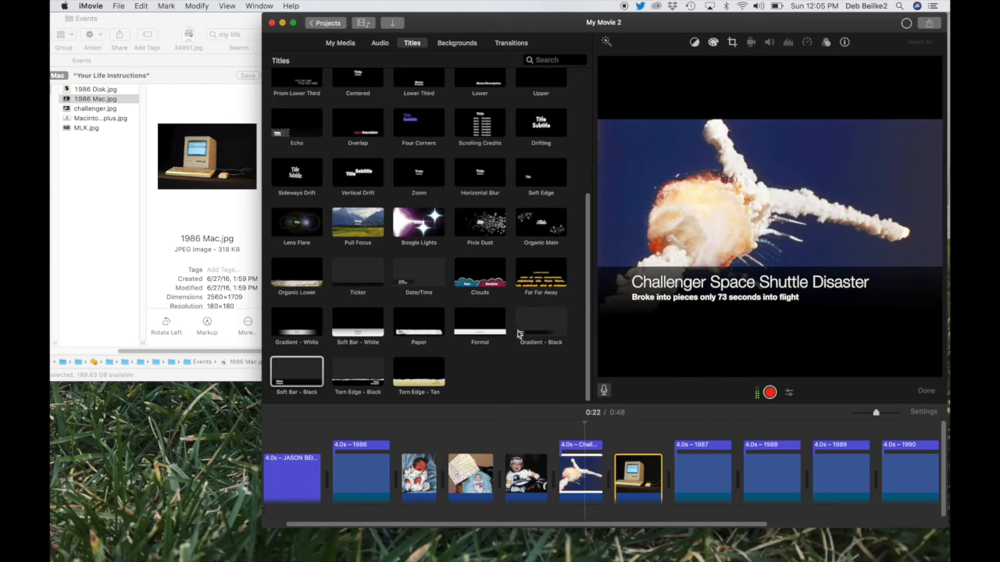
Add a Soft Bar - Black title over the 1986 Mac photo, named "Macintosh Plus" with the description "1MB of memory - $2,600"
drag(290, 372, 616, 443)
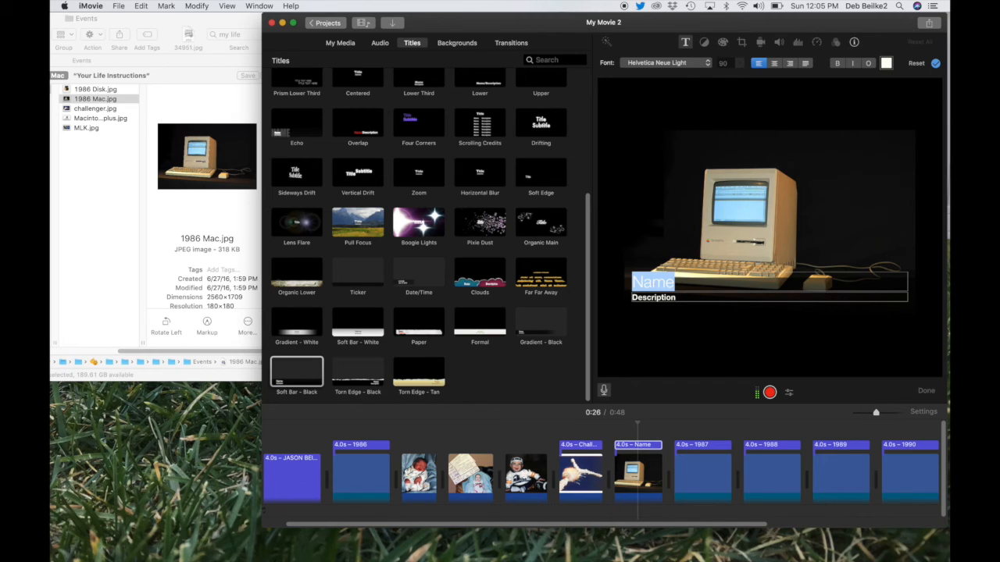
text(Mac)
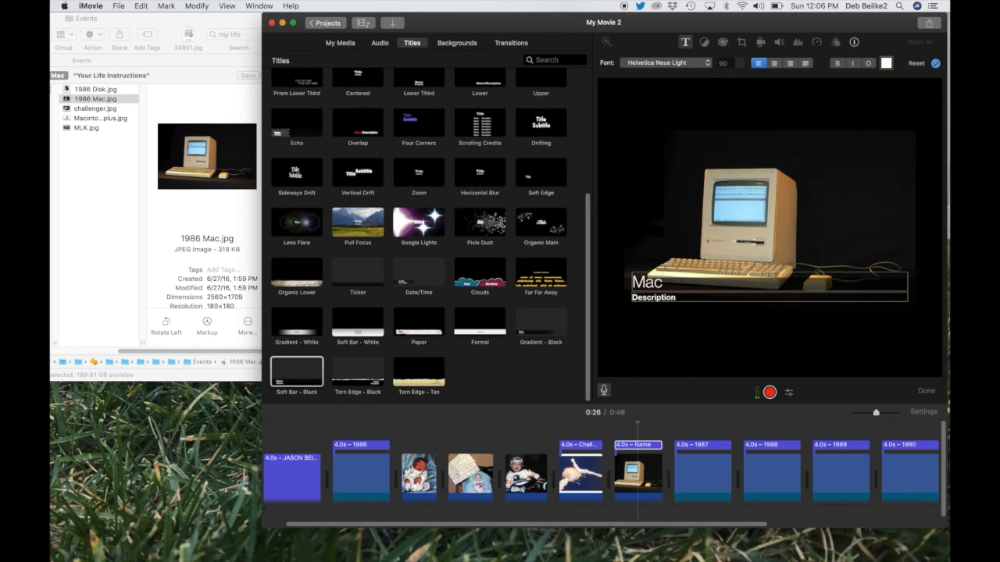
text(intosh Plus)
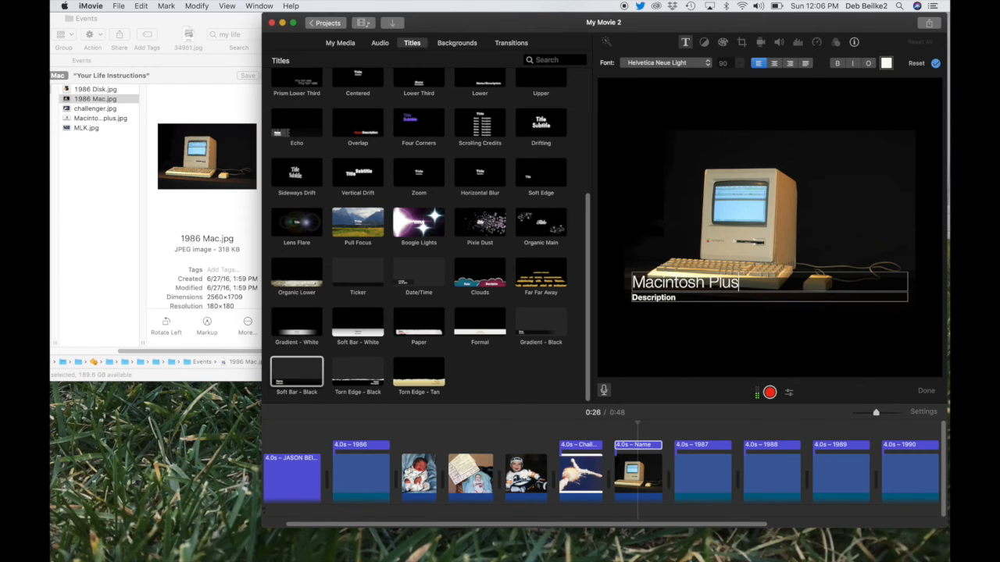
click(651, 300)
double_click(651, 300)
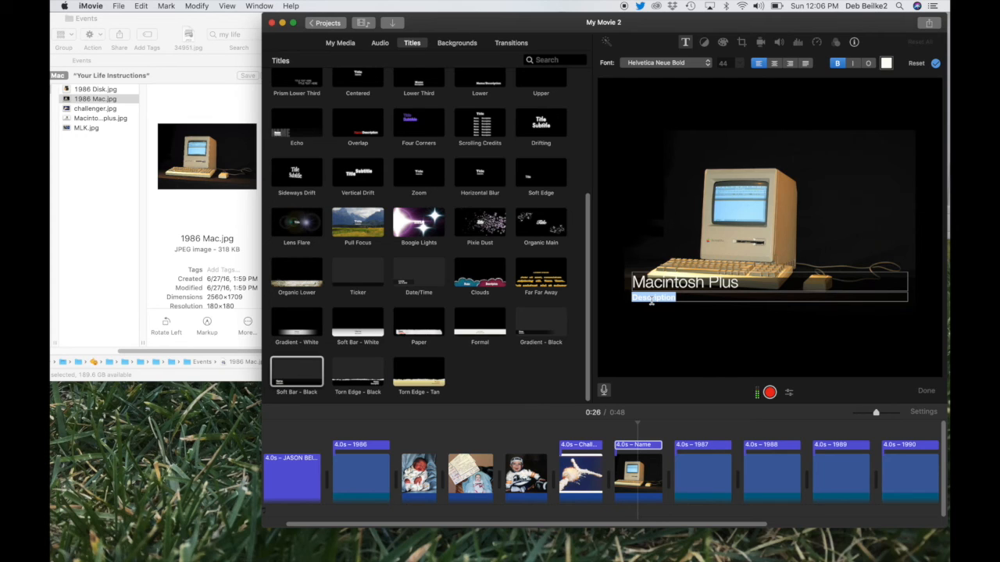
text(1MB of)
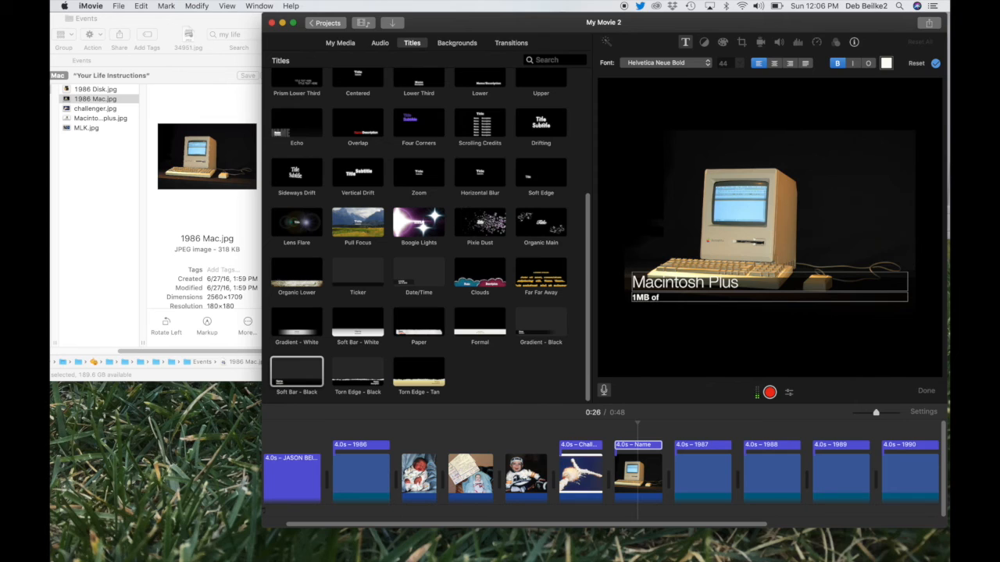
text( memory - $2,600)
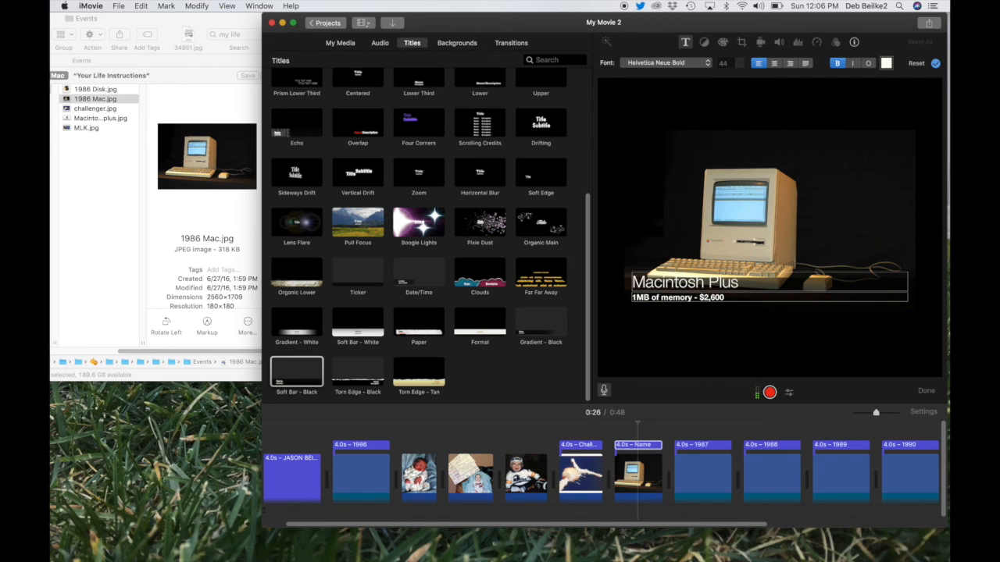